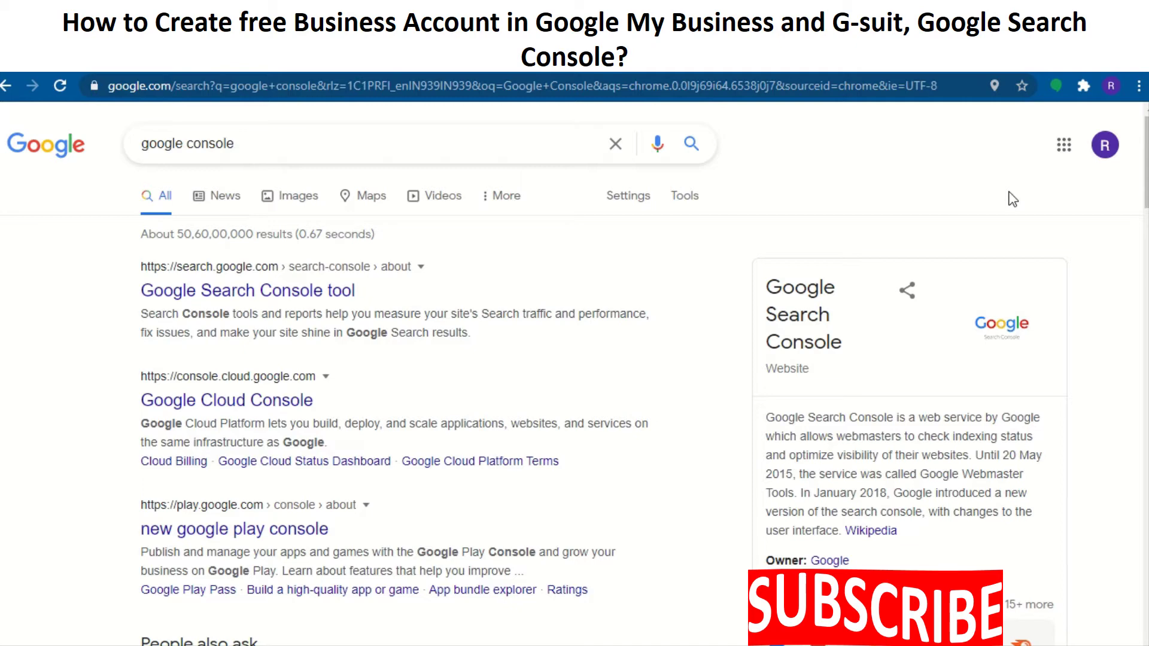
Scroll down the Excel Tamil dashboard to the pending postcard verification and 40% profile completion
scroll(707, 464, "down", 2)
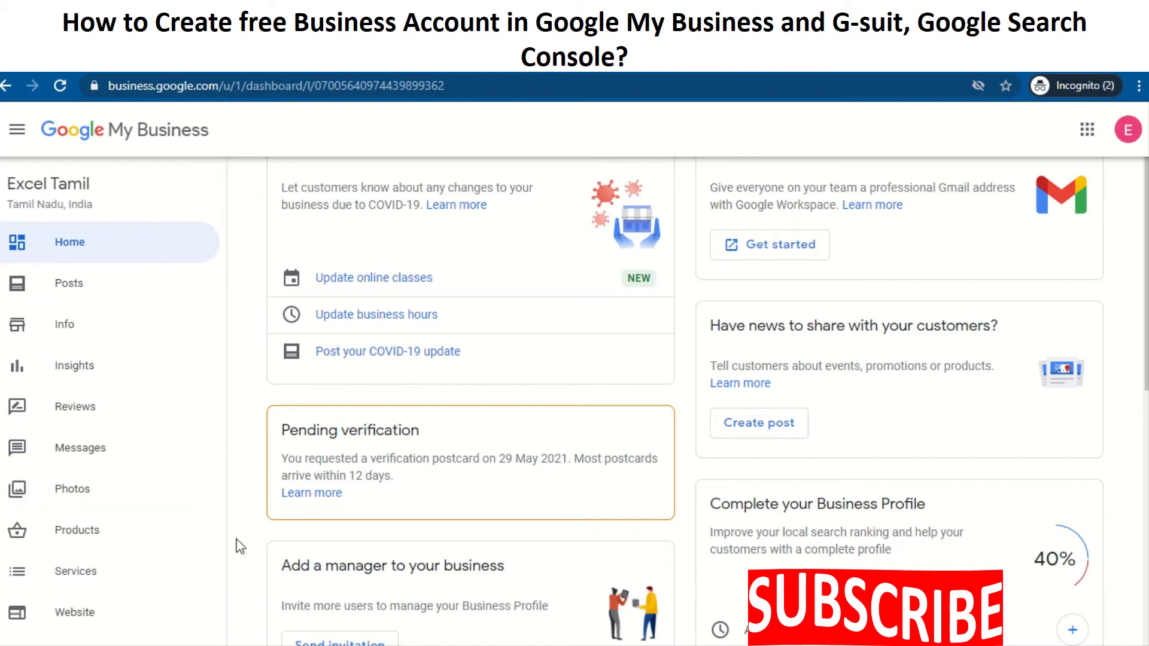
Scroll the sidebar down to Users, Create an ad, Get custom Gmail, Add new business and Businesses
scroll(242, 548, "down", 1)
scroll(170, 588, "down", 2)
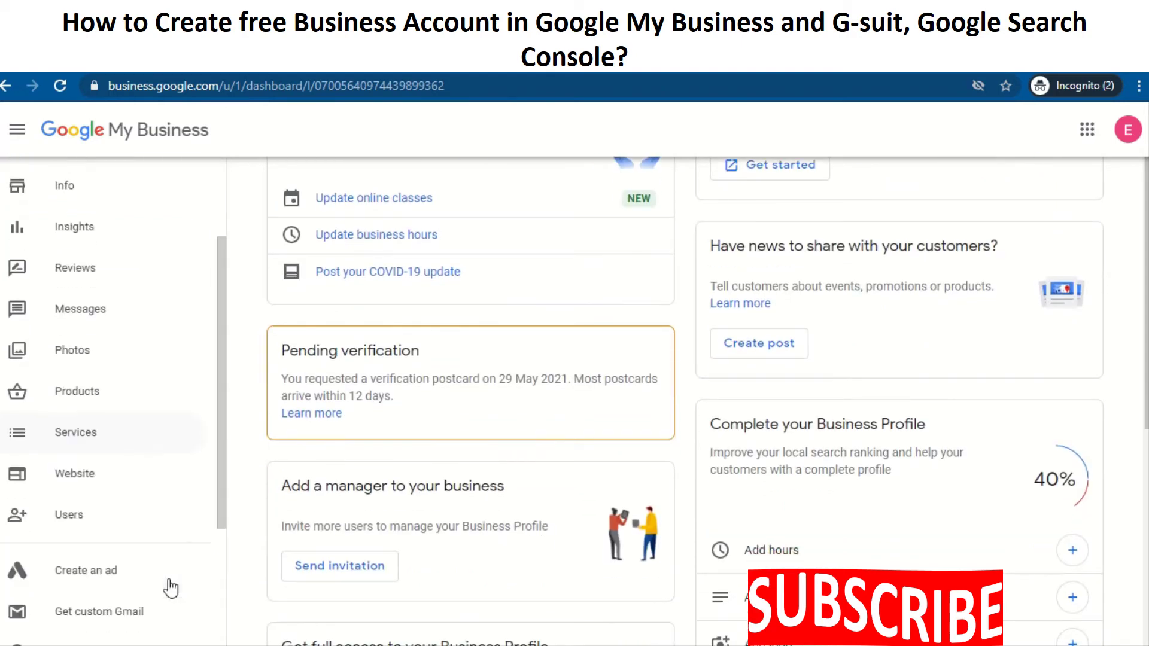
scroll(170, 586, "down", 1)
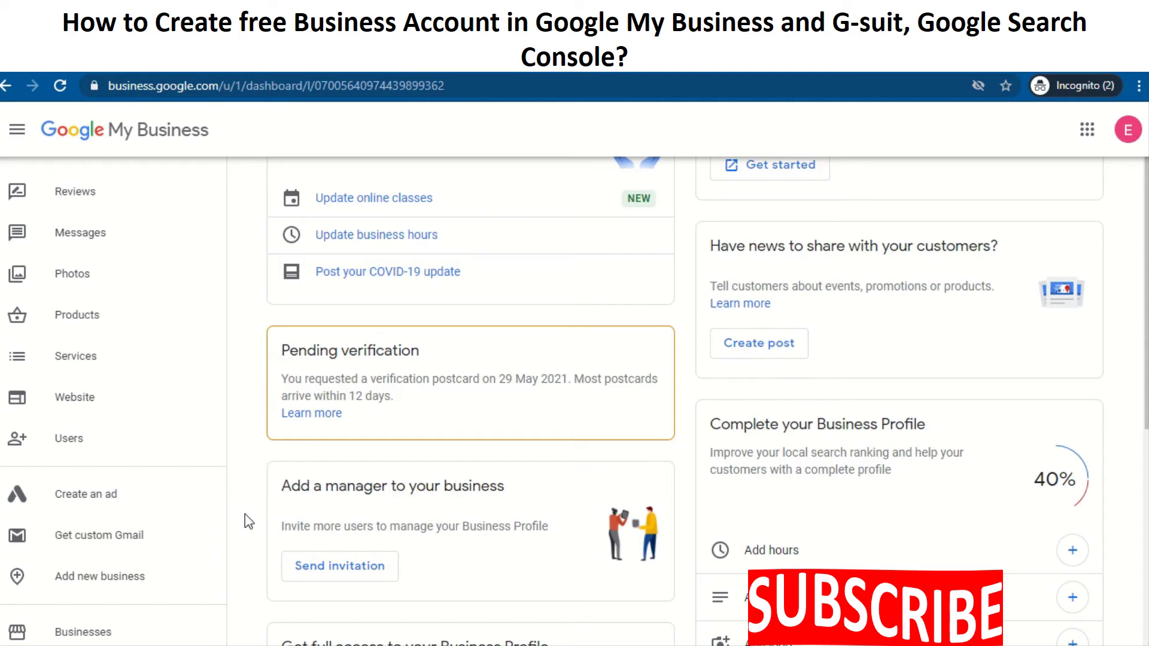
Scroll past Pending verification to the Add a manager, Get full access and Complete your Business Profile cards
scroll(245, 518, "down", 1)
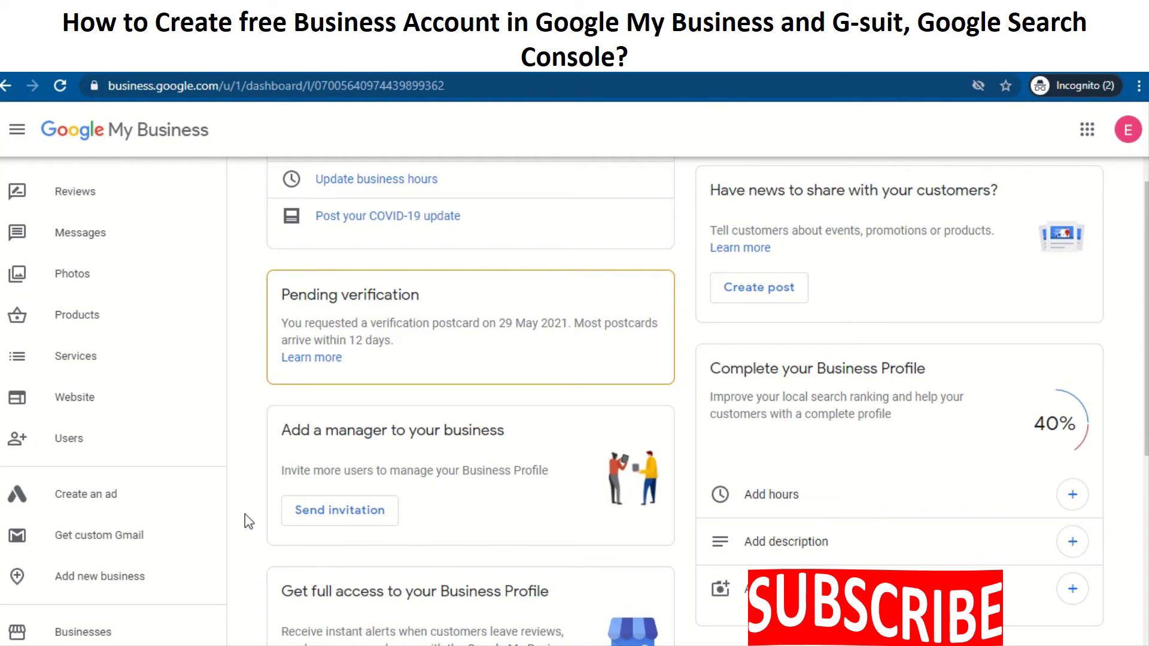
scroll(245, 514, "down", 2)
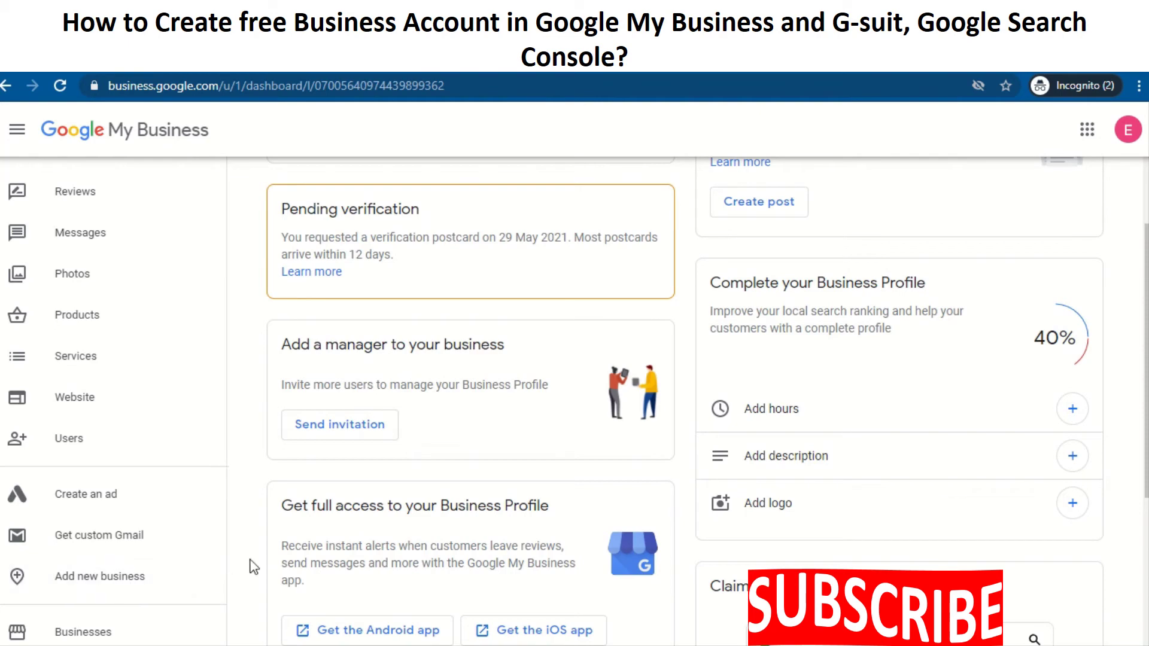
scroll(251, 487, "down", 2)
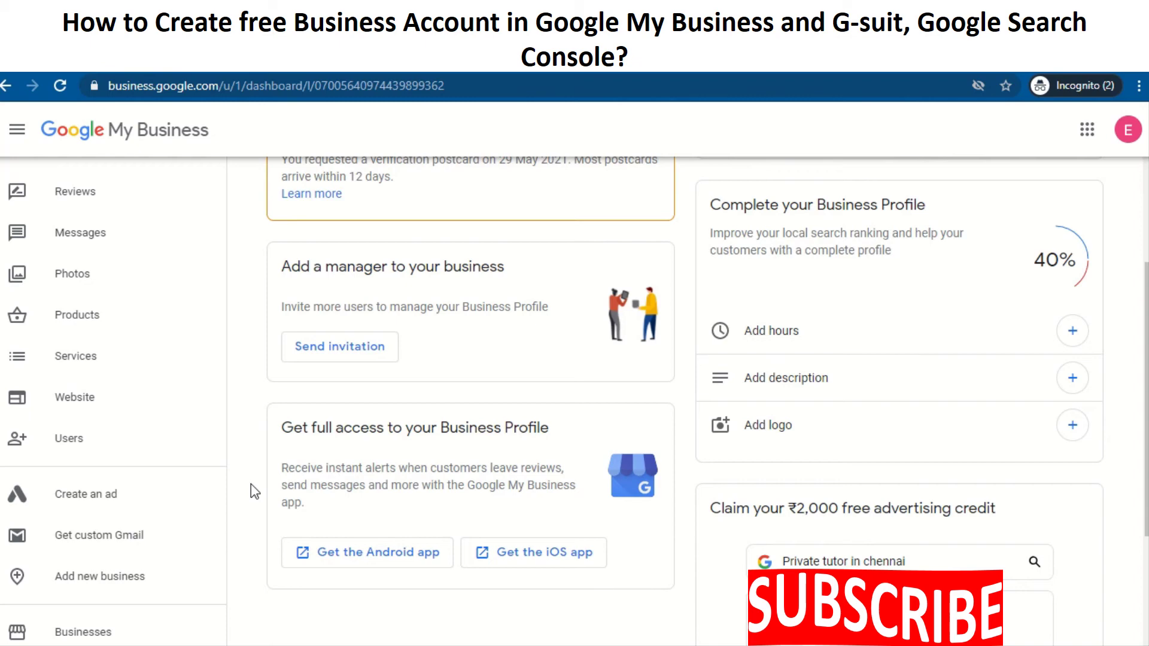
Scroll down to the ₹2,000 free advertising credit card, then back up to the COVID-19 and Create post cards
scroll(252, 486, "down", 2)
scroll(251, 486, "down", 2)
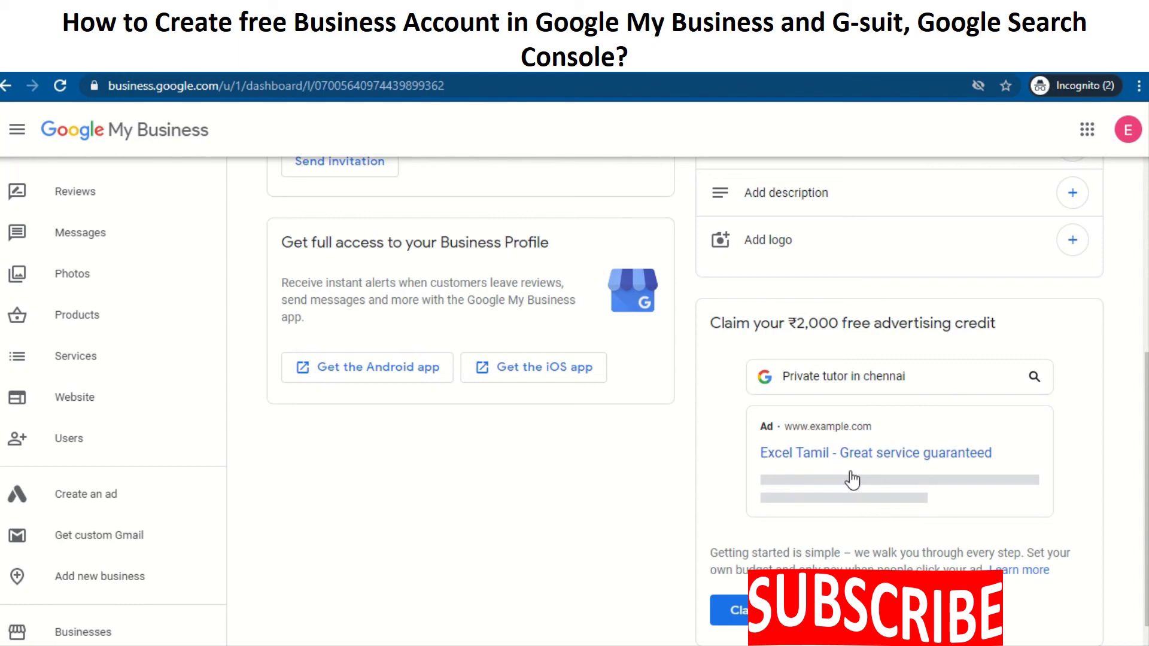
scroll(852, 479, "down", 1)
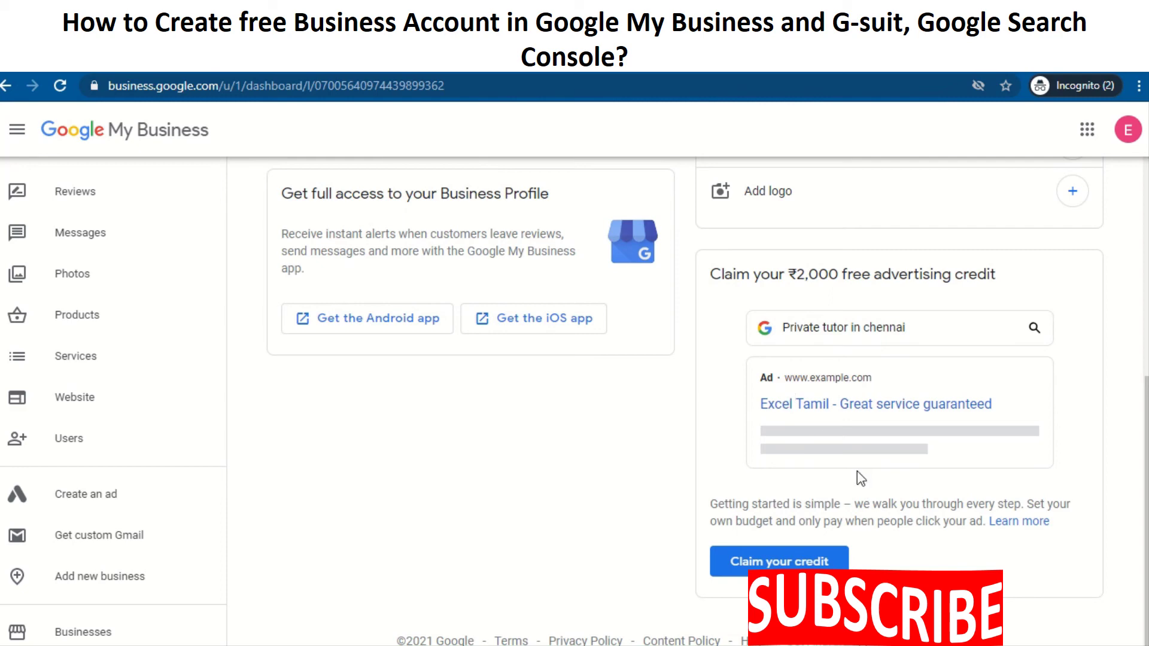
scroll(856, 473, "up", 2)
scroll(857, 473, "up", 4)
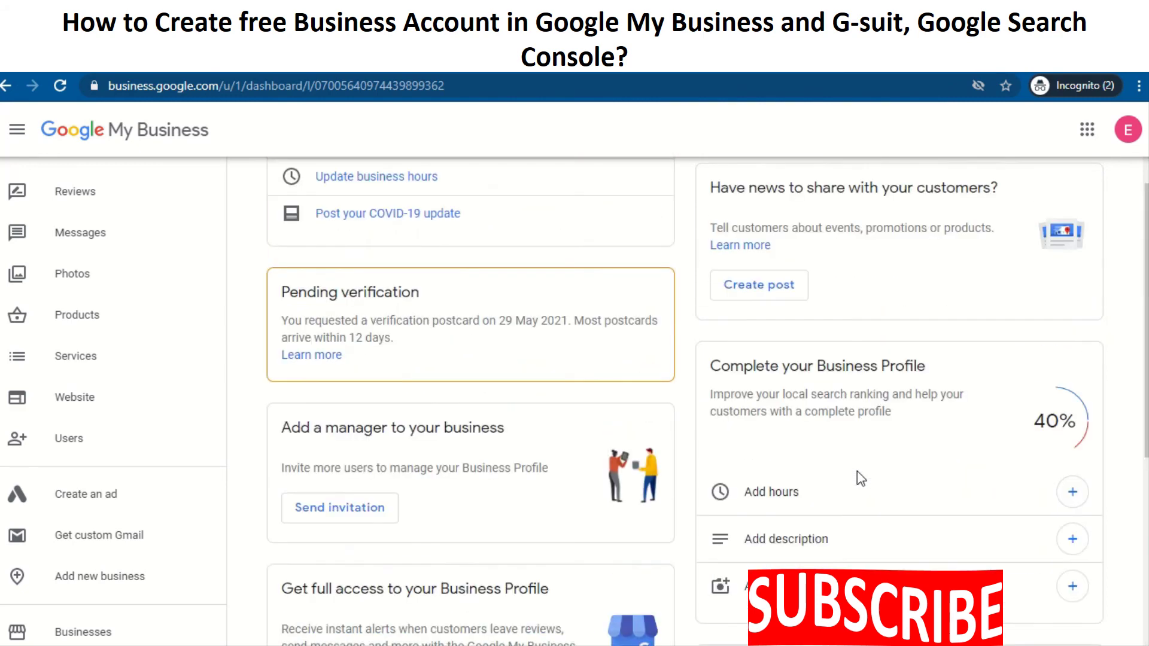
scroll(857, 473, "up", 2)
scroll(857, 473, "up", 1)
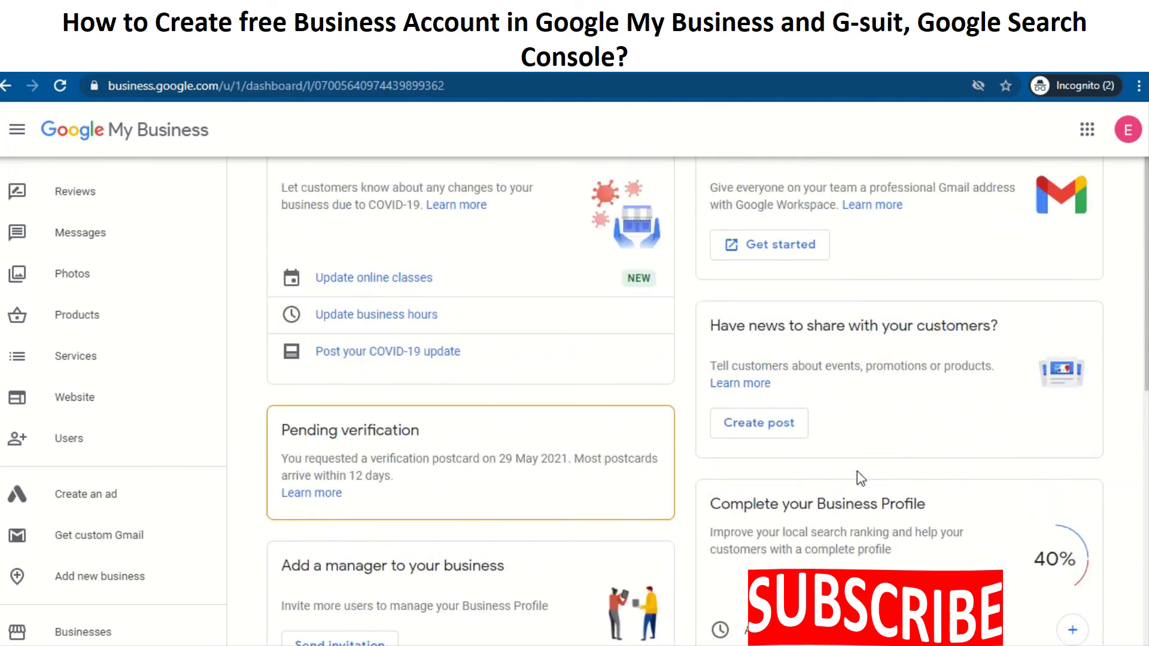
Open the Google apps launcher and scroll it to the bottom, past Google Ads and Podcasts to Travel and Forms
left_click(1088, 131)
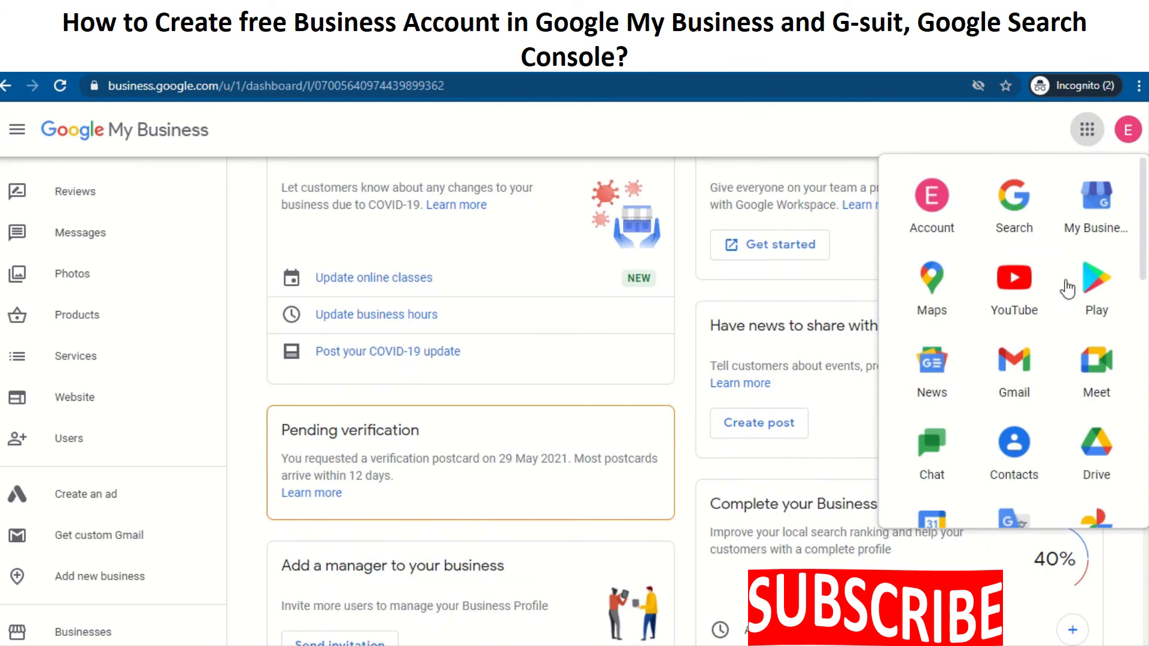
scroll(1042, 398, "down", 2)
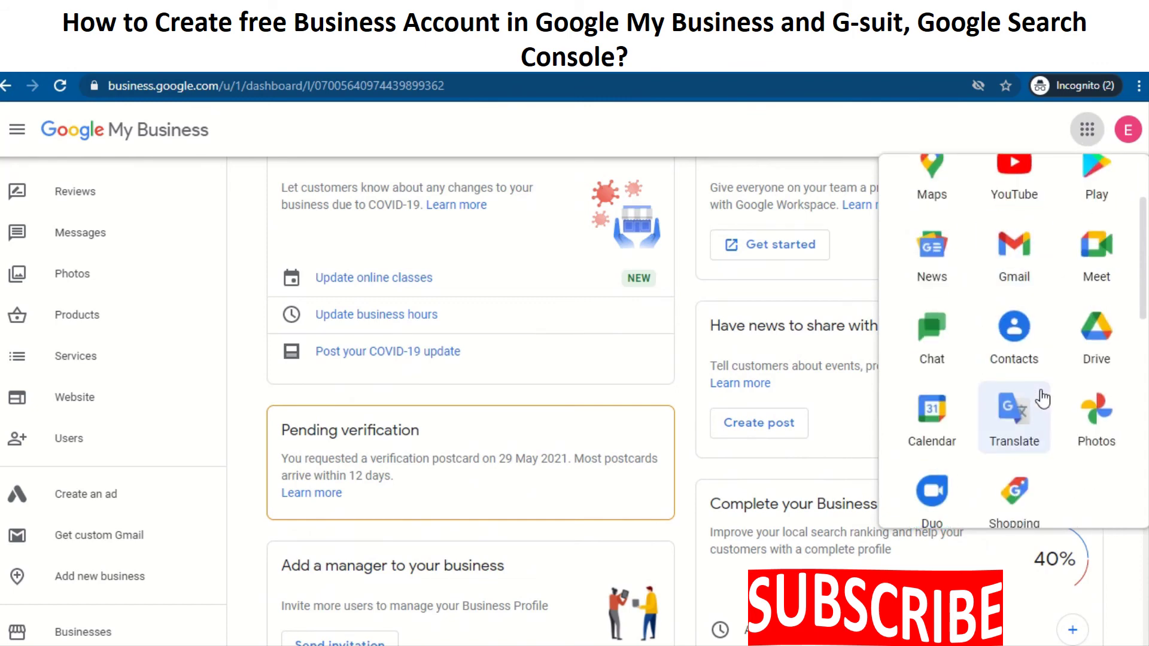
scroll(1042, 398, "down", 2)
scroll(1042, 398, "down", 1)
scroll(1042, 398, "down", 1)
scroll(1042, 398, "down", 2)
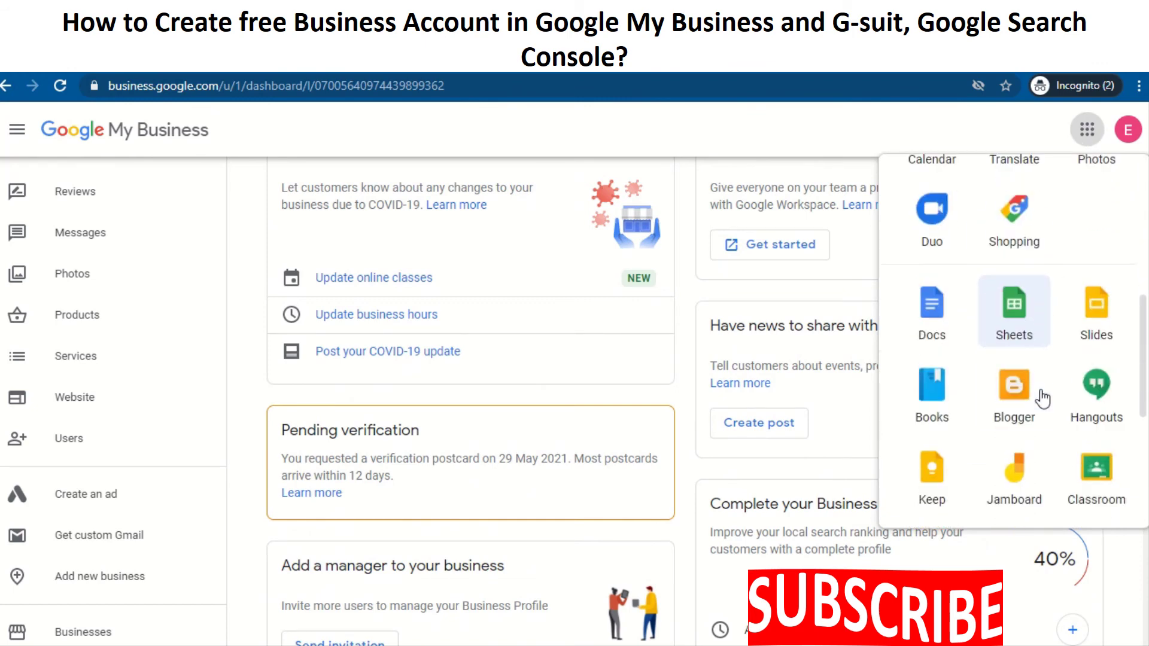
scroll(1043, 398, "down", 1)
scroll(1043, 398, "down", 1)
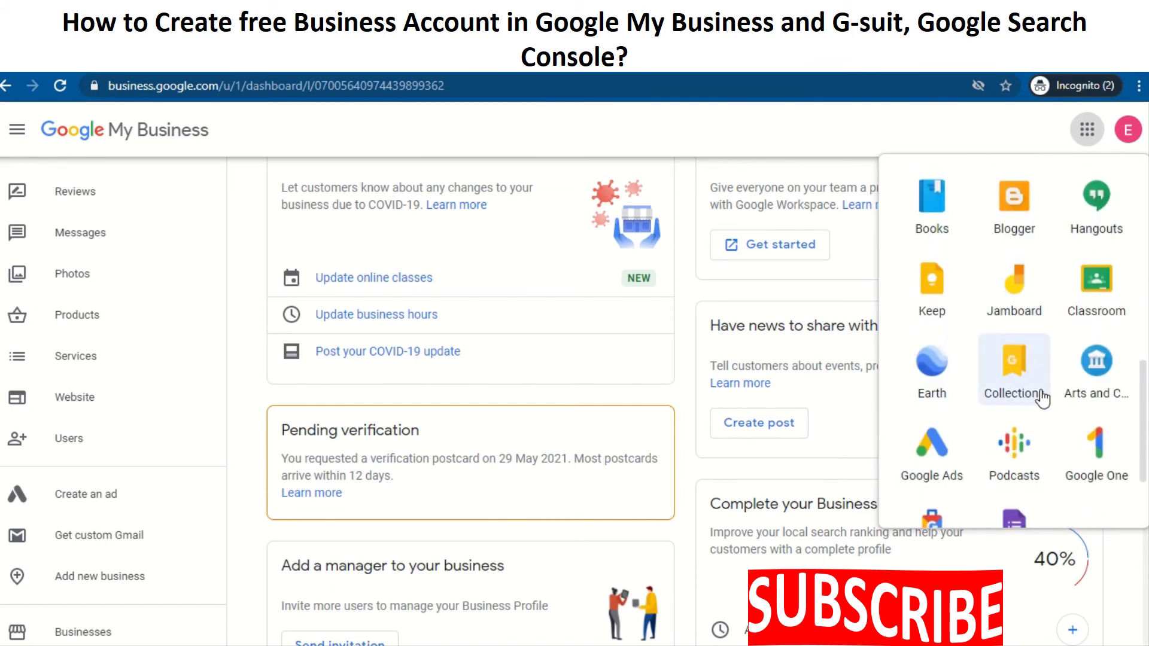
scroll(1042, 398, "down", 1)
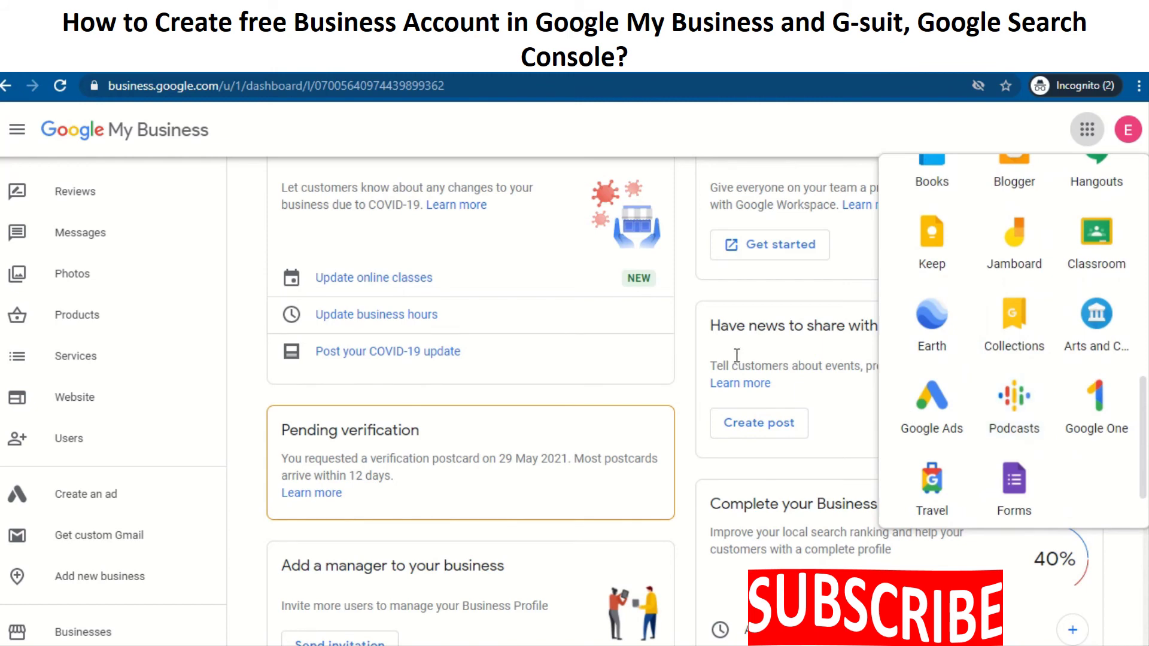
Dismiss the Google apps launcher by clicking on the dashboard outside it
left_click(688, 306)
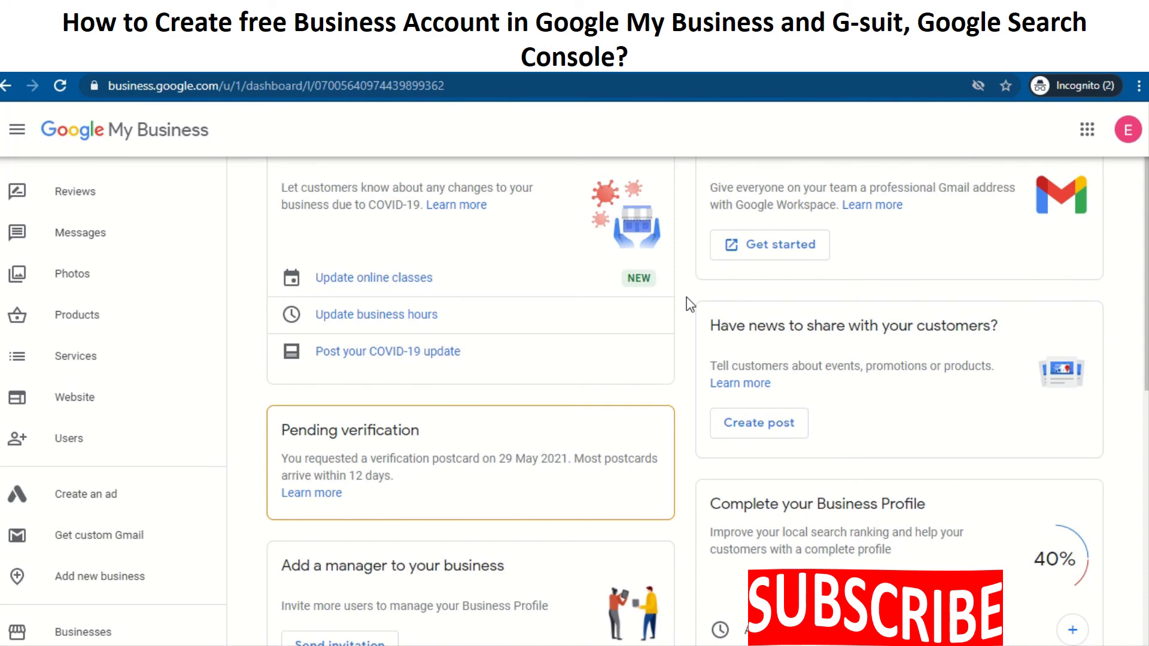
Hide the navigation sidebar with the top-left Main menu button so the cards span the full width
left_click(25, 138)
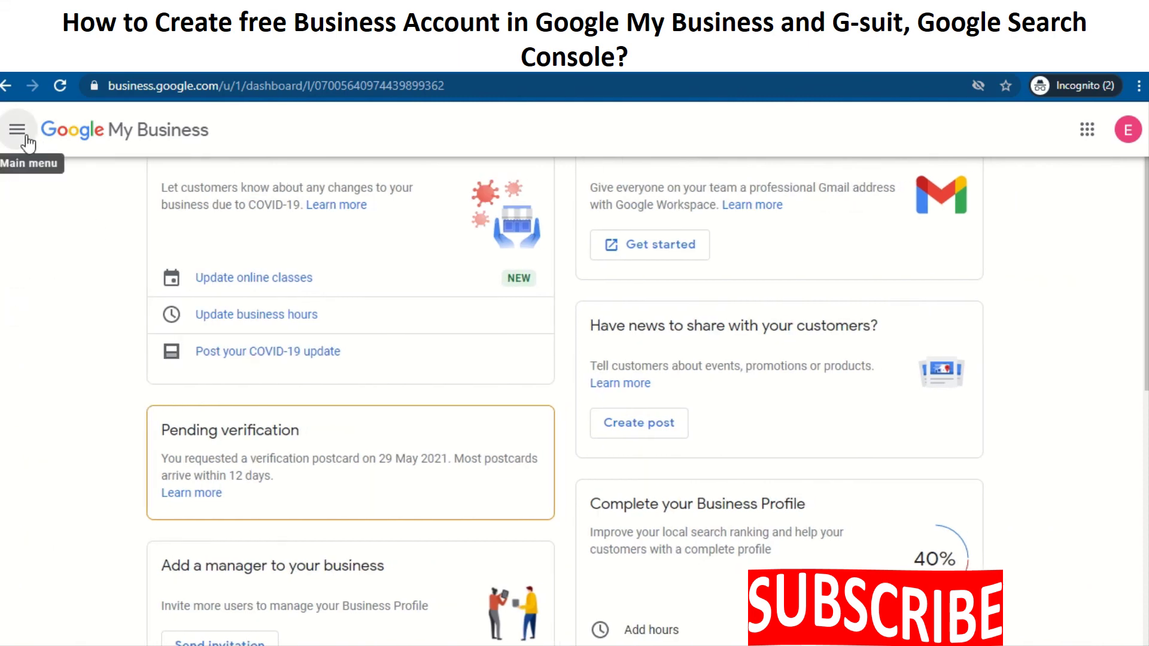